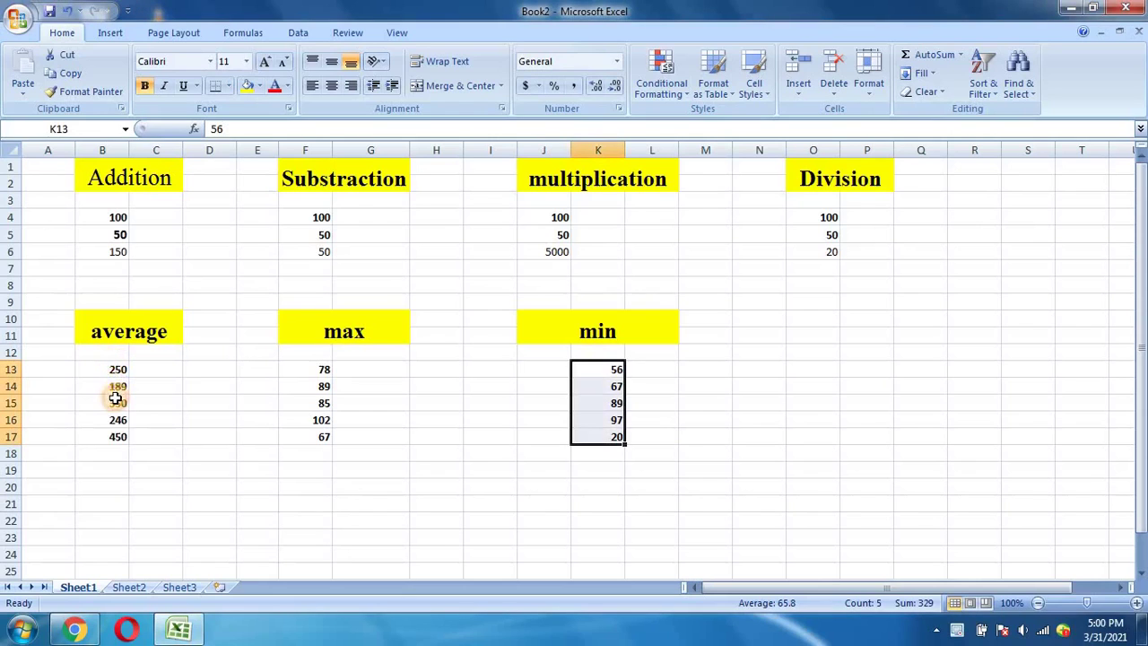
Insert the AutoSum Average of B13:B17 into B18, giving 297.
left_click(100, 497)
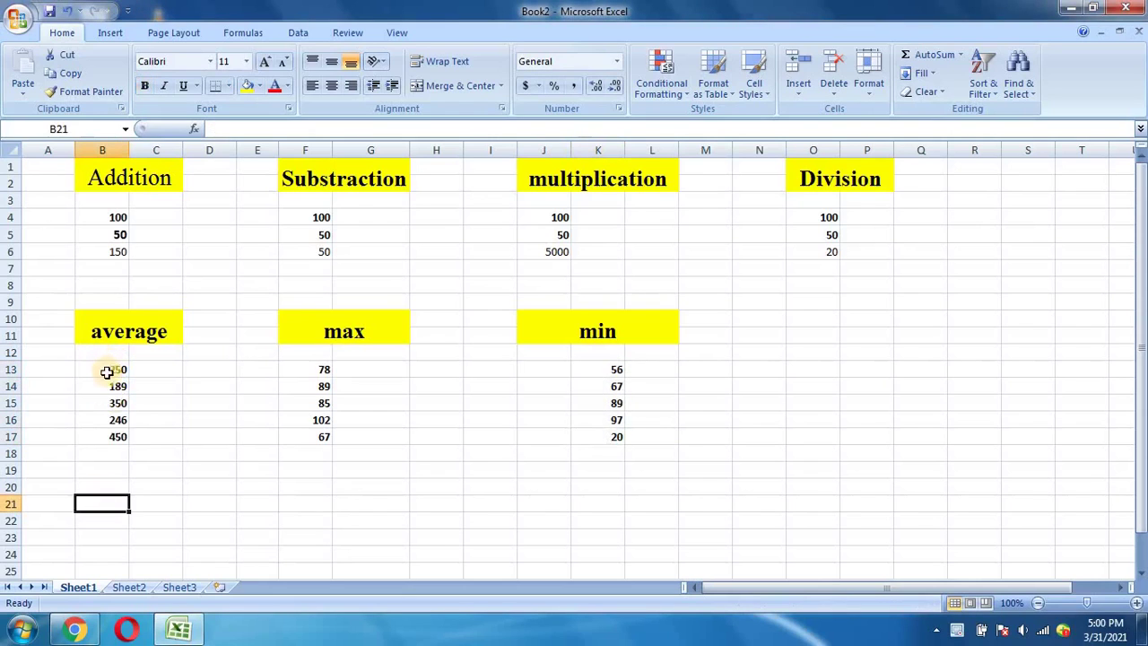
left_click_drag(108, 369, 111, 435)
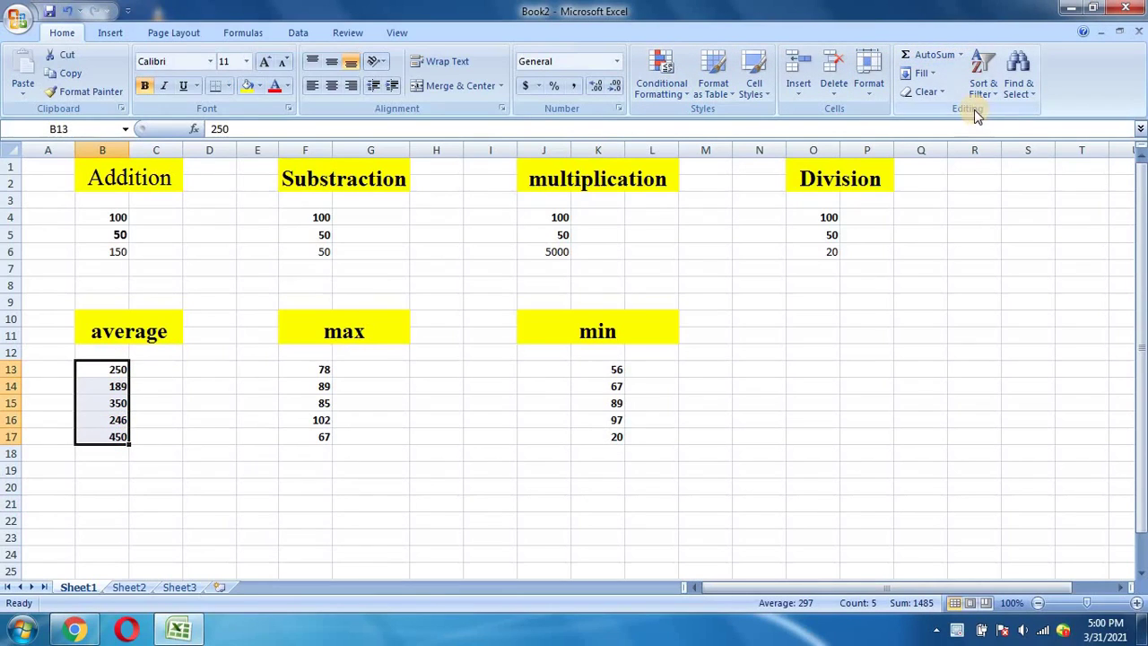
left_click(961, 56)
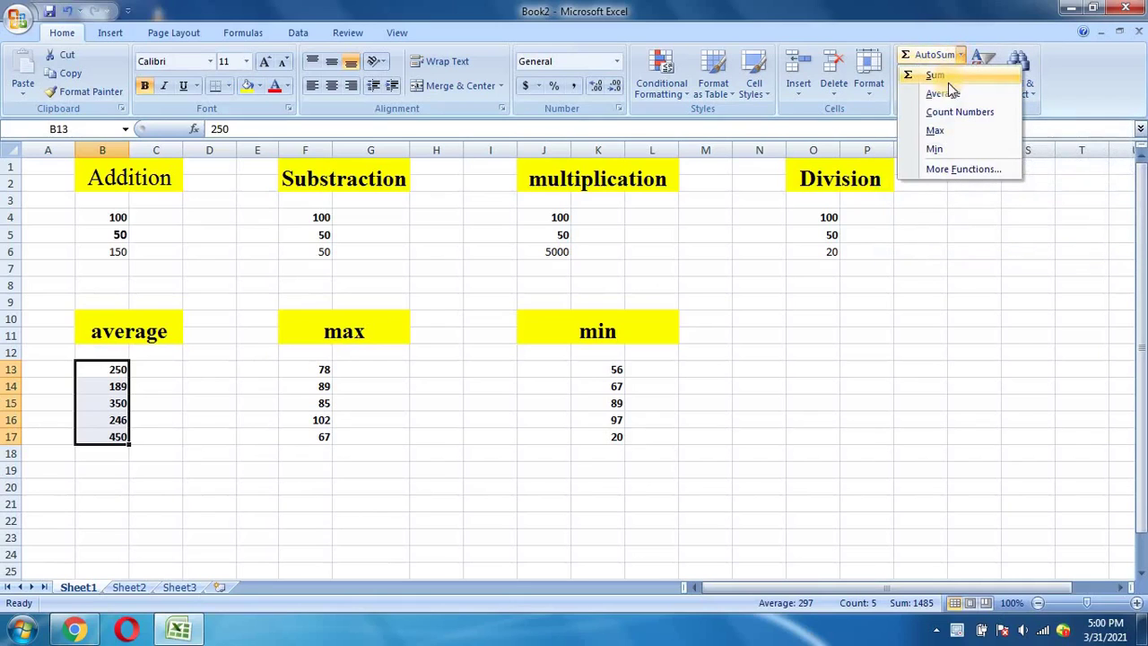
left_click(950, 96)
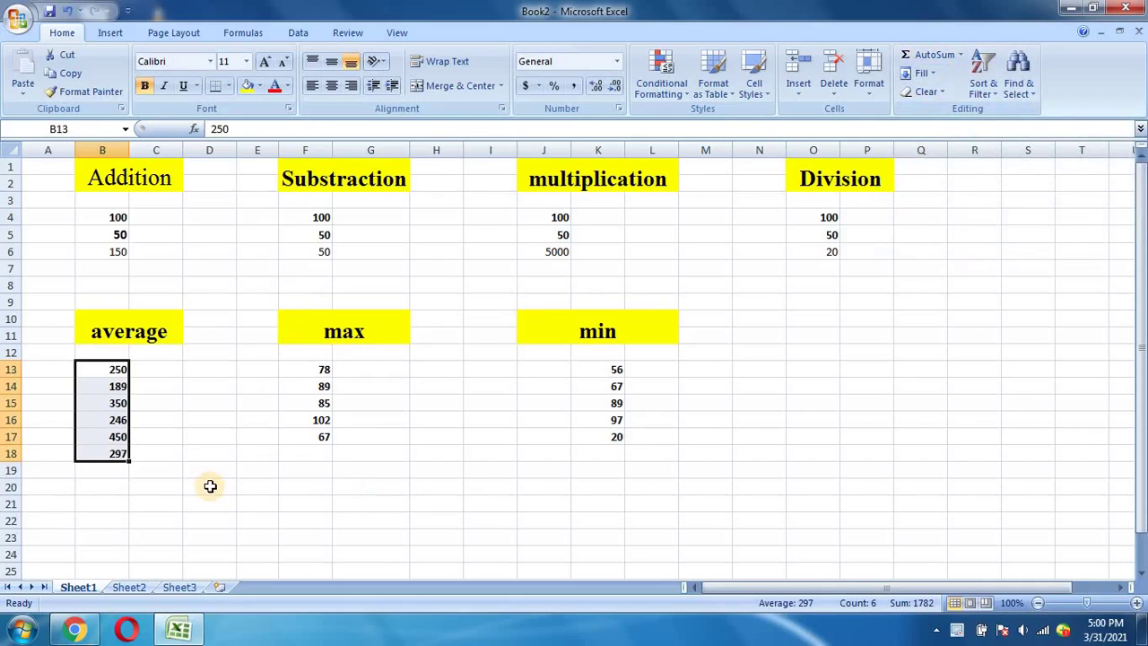
Check that B18 holds =AVERAGE(B13:B17) and dismiss the McAfee popup, leaving the formula unchanged.
left_click(154, 464)
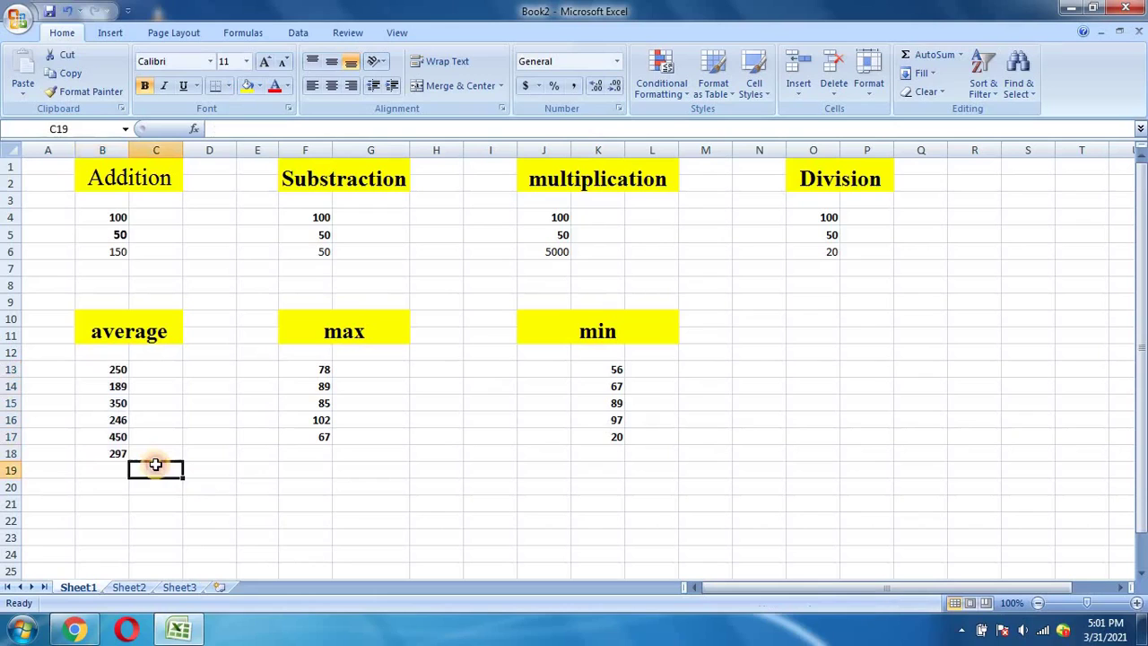
double_click(116, 453)
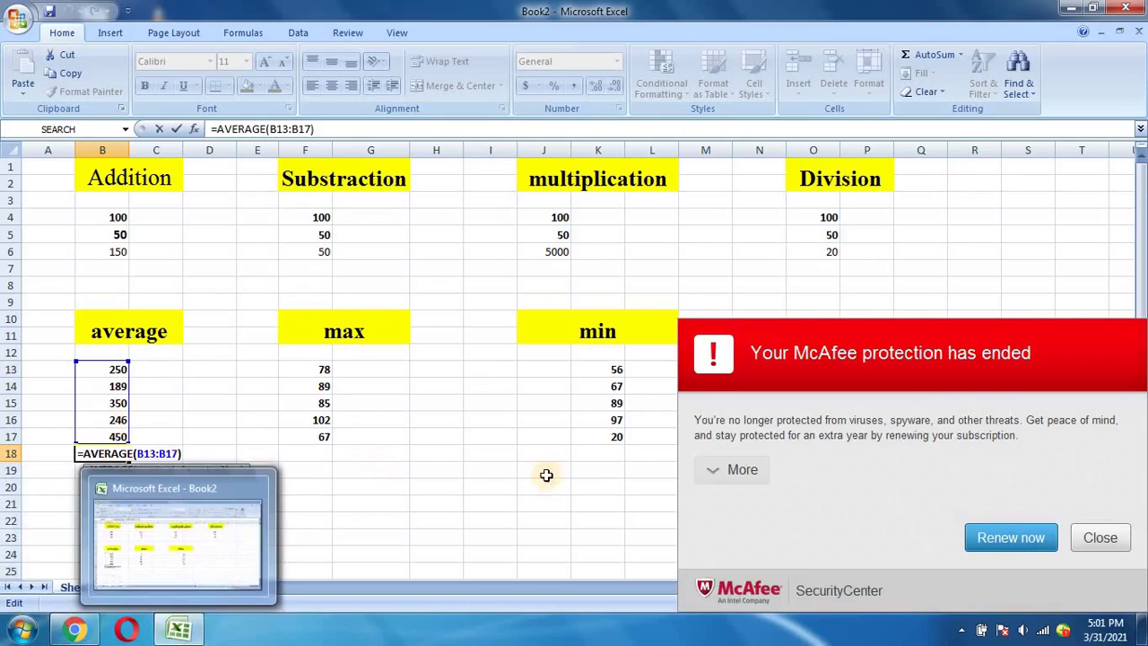
left_click(1101, 538)
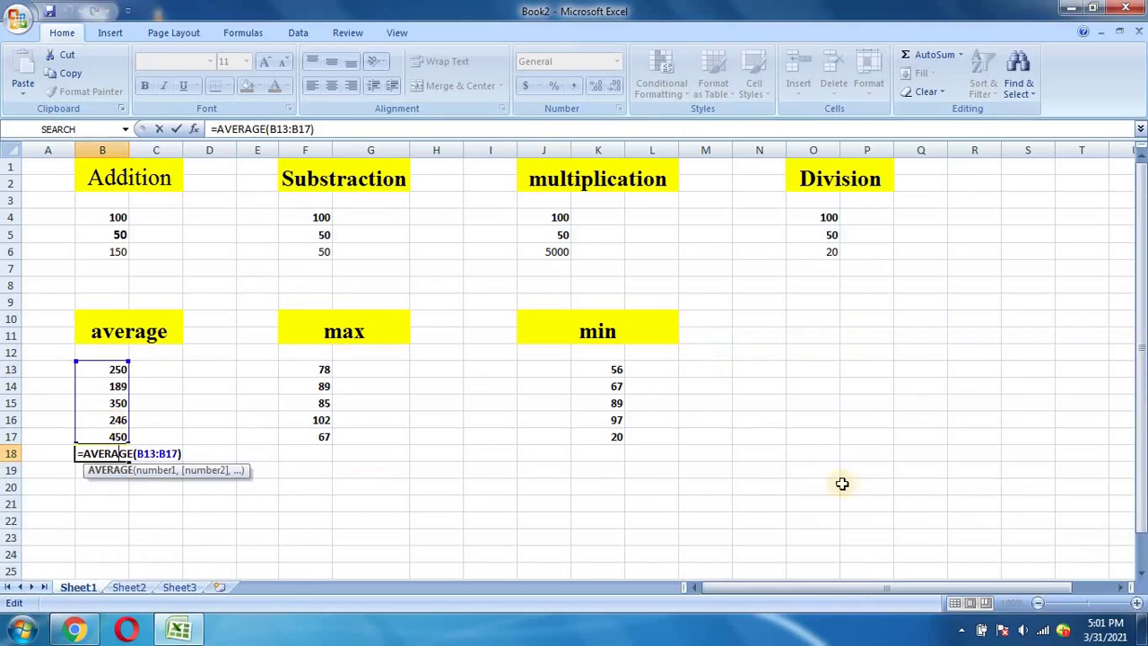
left_click(371, 456)
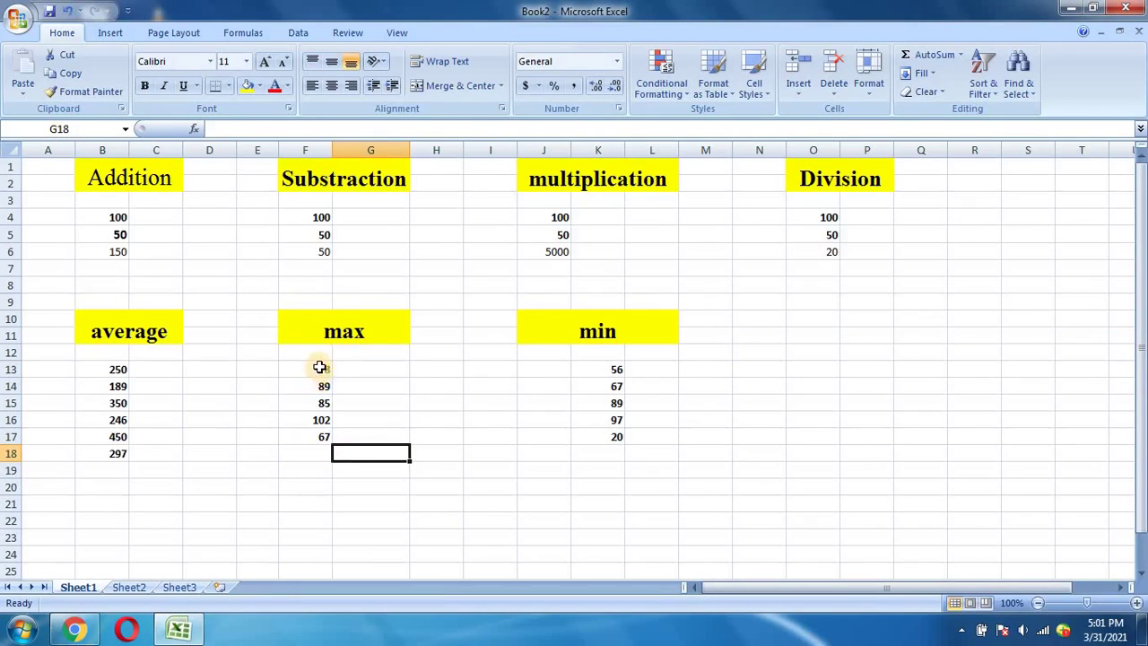
Insert the AutoSum Max of F13:F17 into F18, giving 102.
left_click_drag(319, 367, 321, 431)
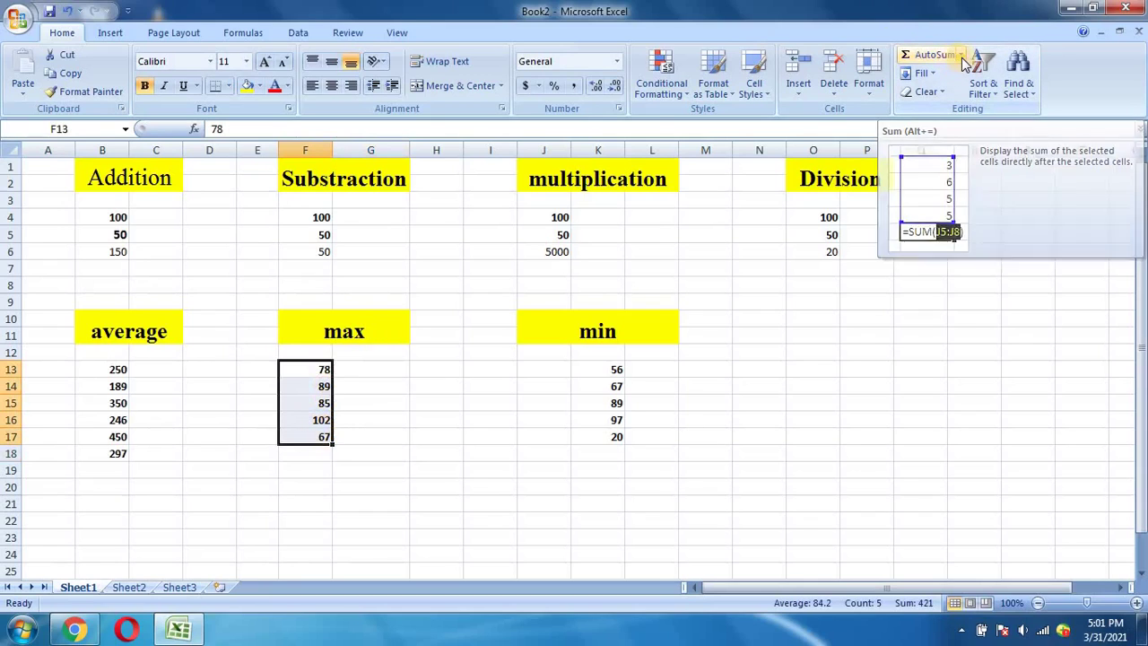
left_click(961, 55)
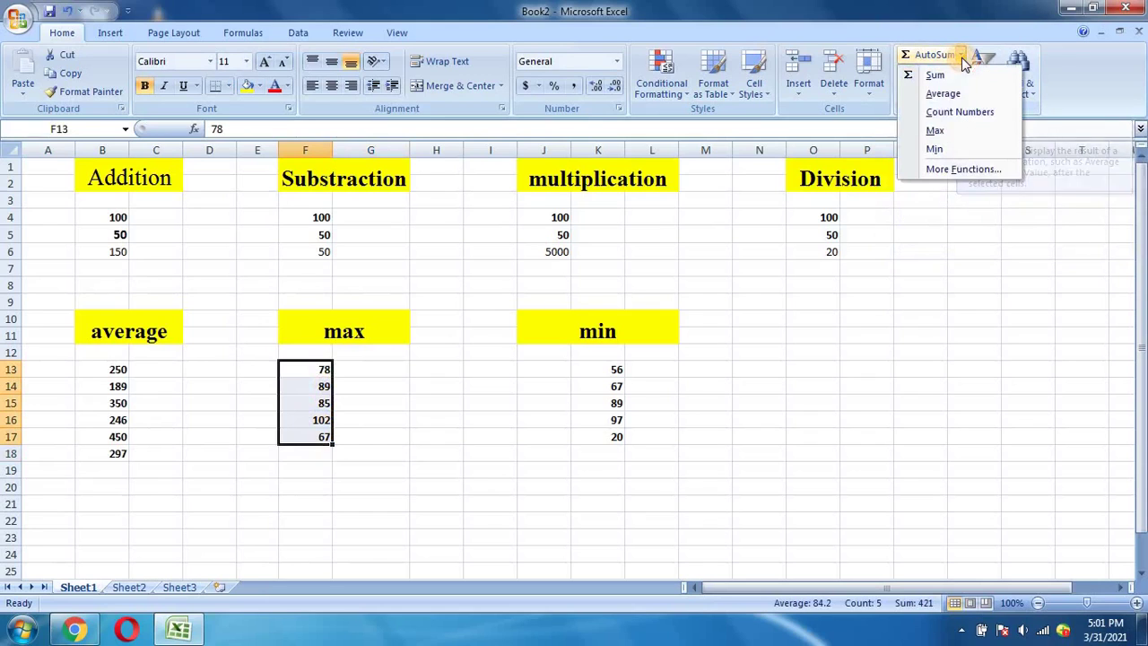
left_click(938, 132)
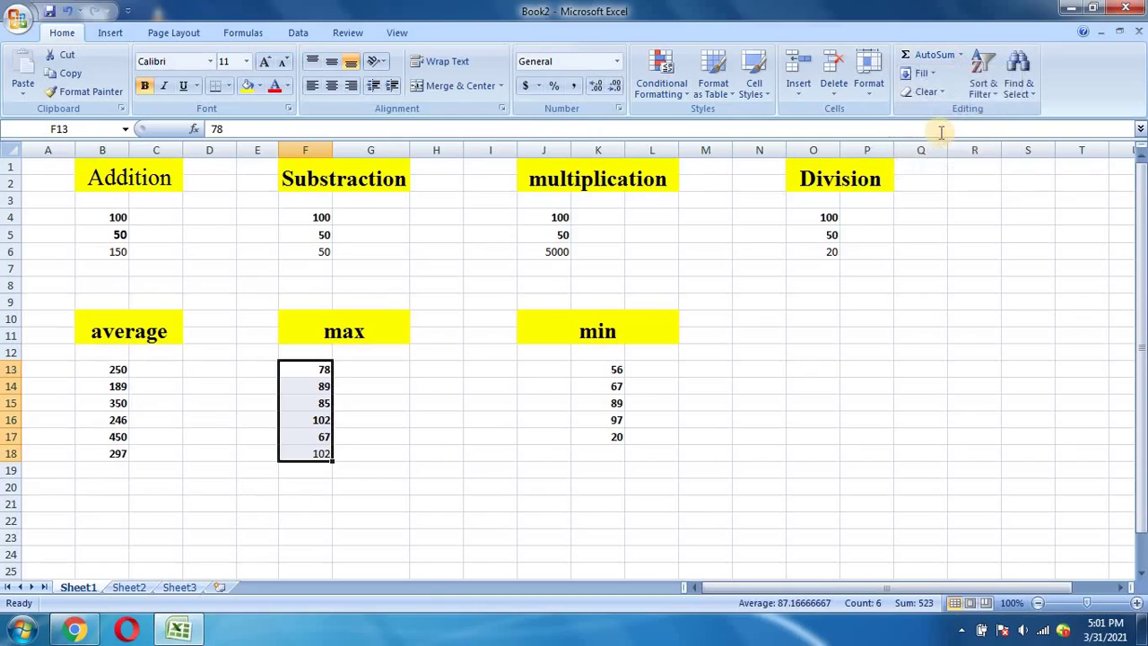
left_click(449, 467)
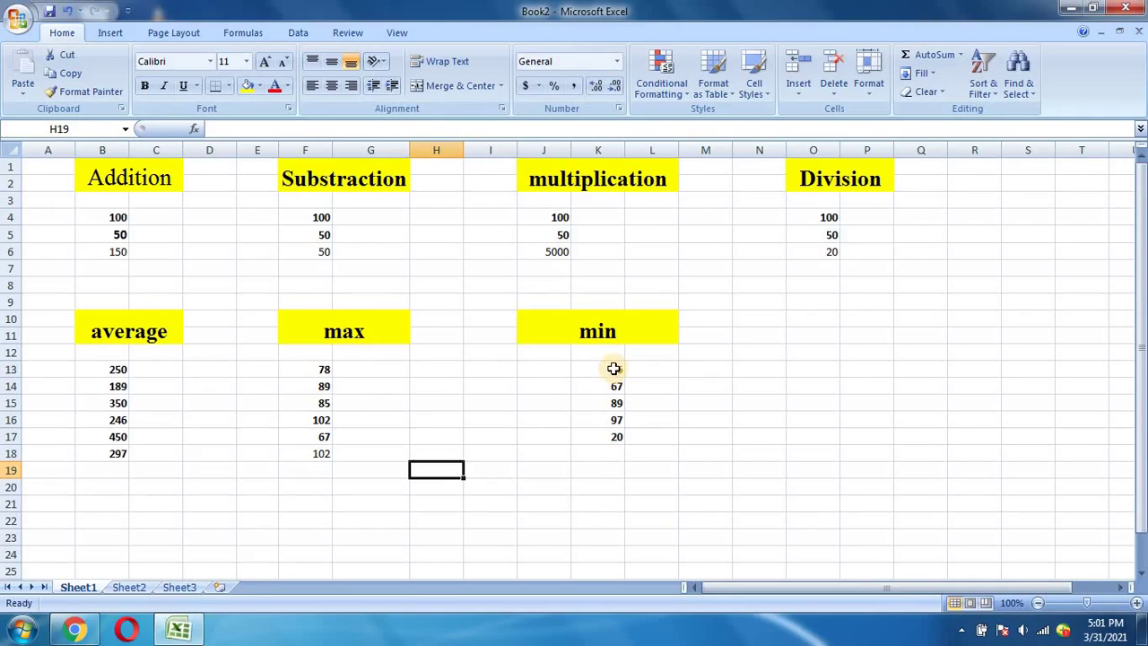
Insert the AutoSum Min of K13:K17 into K18, giving 20.
left_click_drag(614, 369, 617, 438)
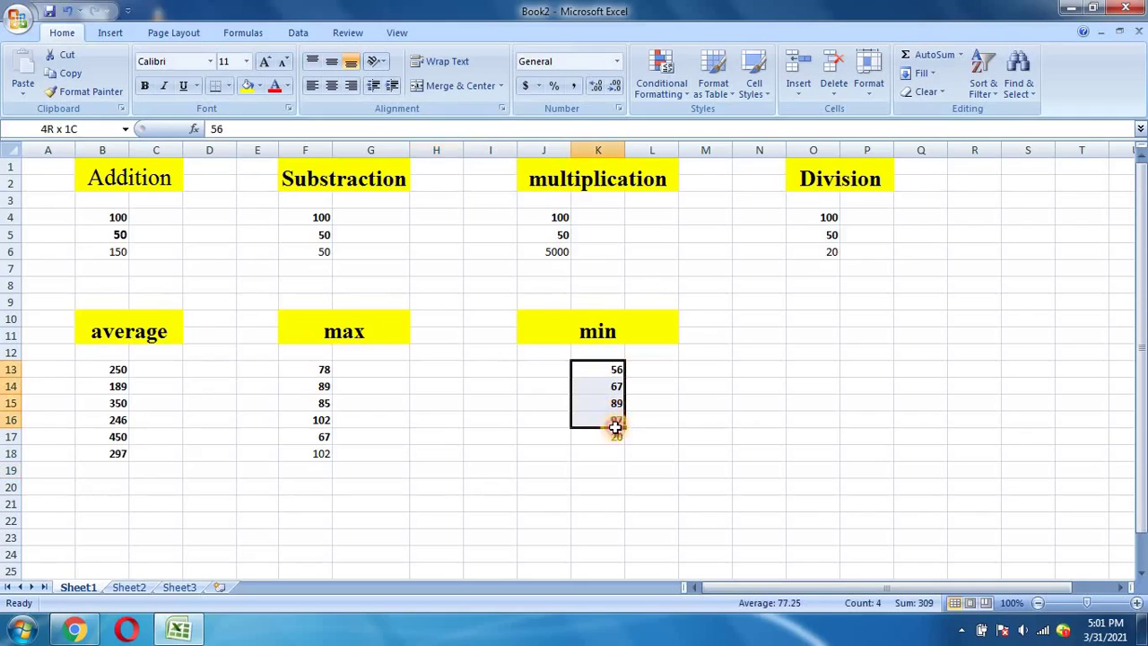
left_click(962, 56)
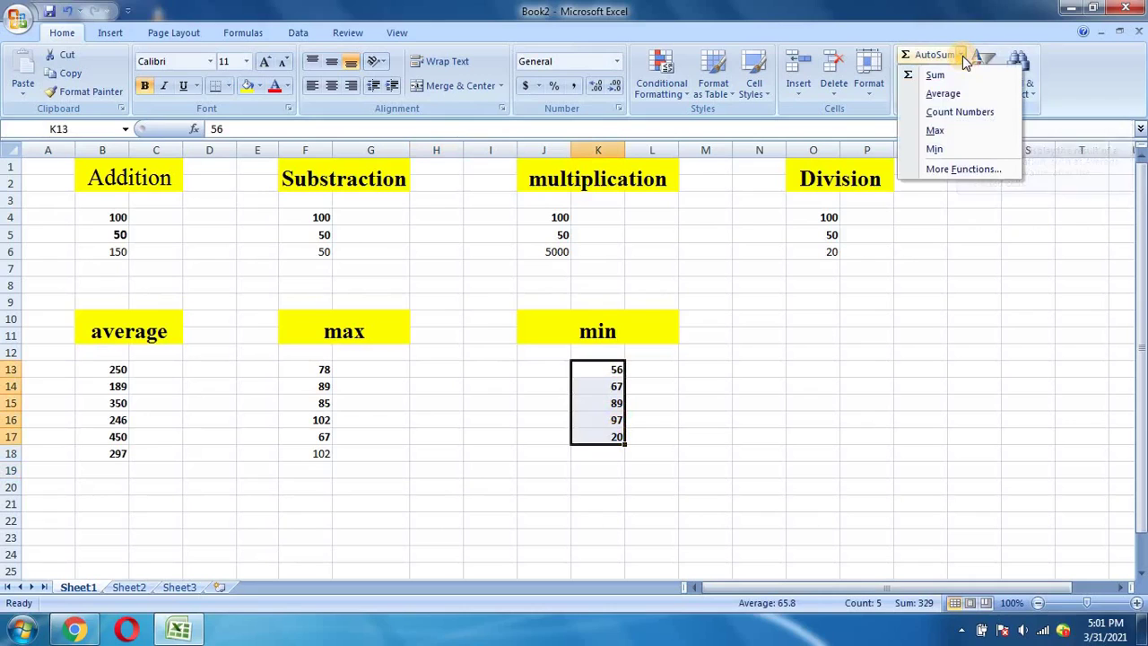
left_click(944, 151)
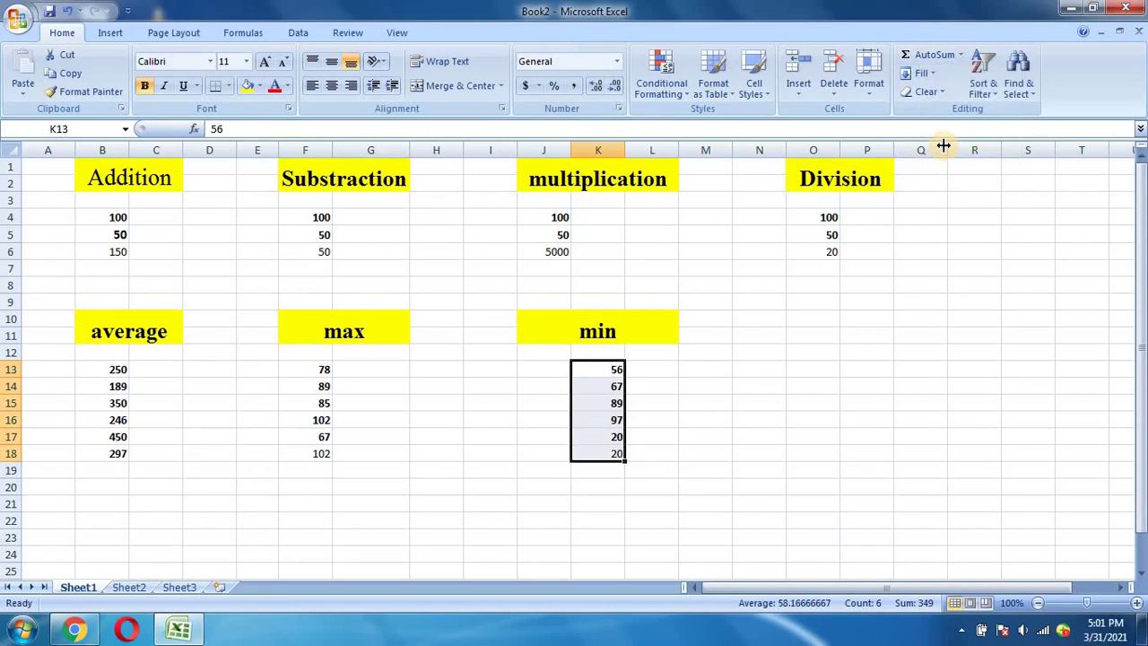
left_click(805, 404)
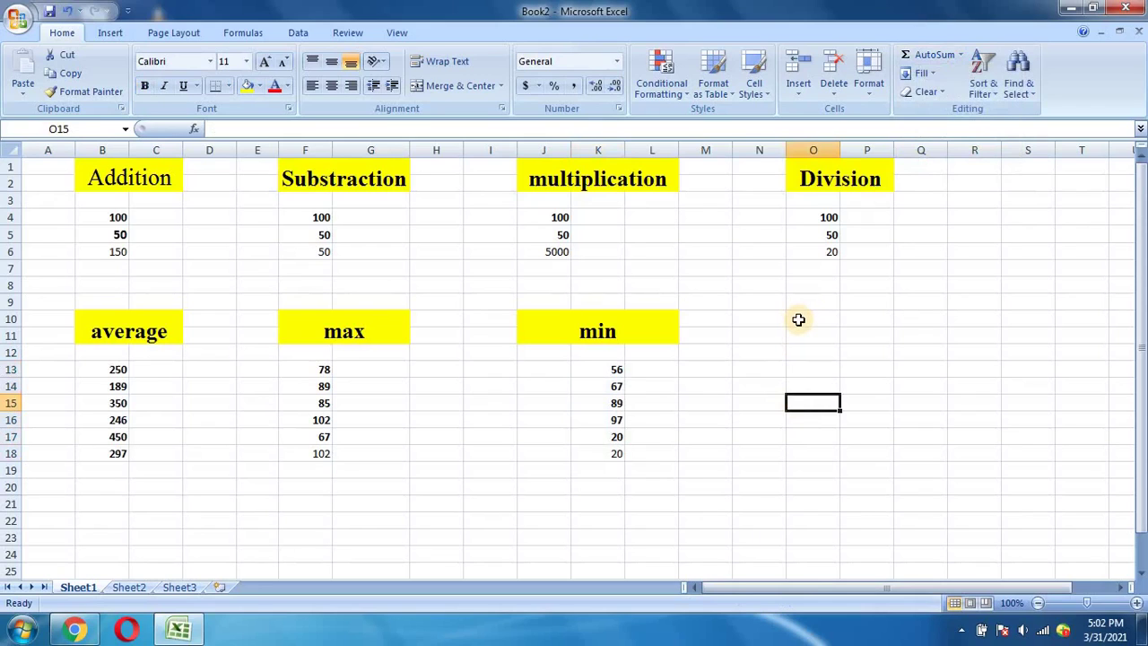
Merge and centre O10:P11 and enter a bold 'Count' heading there.
left_click_drag(798, 321, 873, 339)
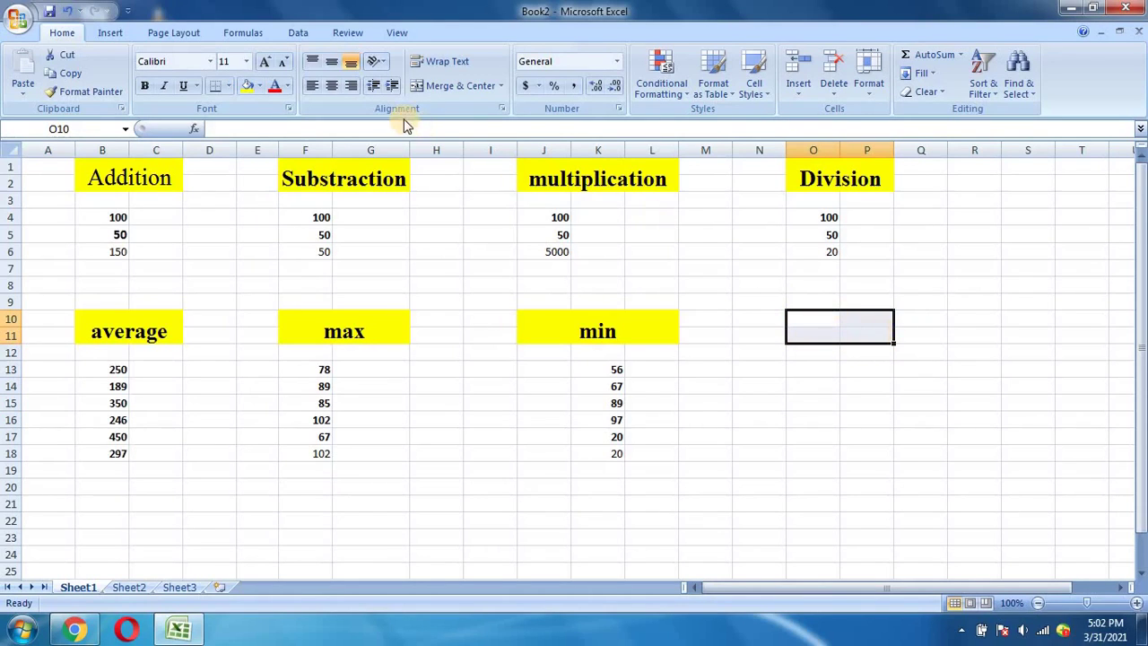
left_click(451, 88)
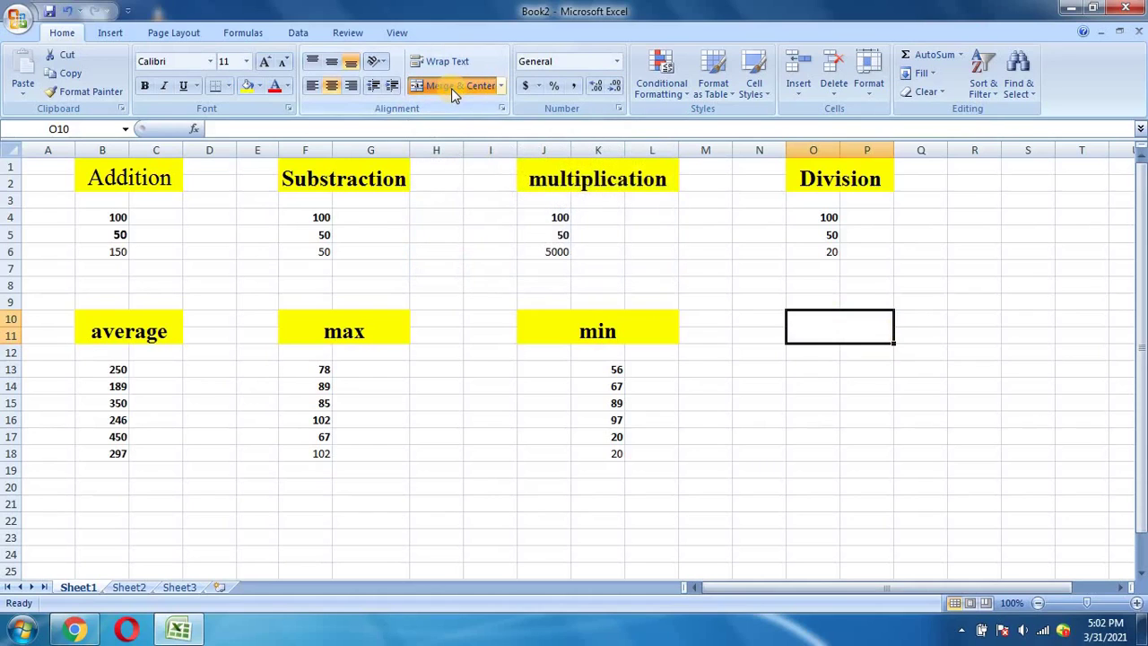
double_click(816, 333)
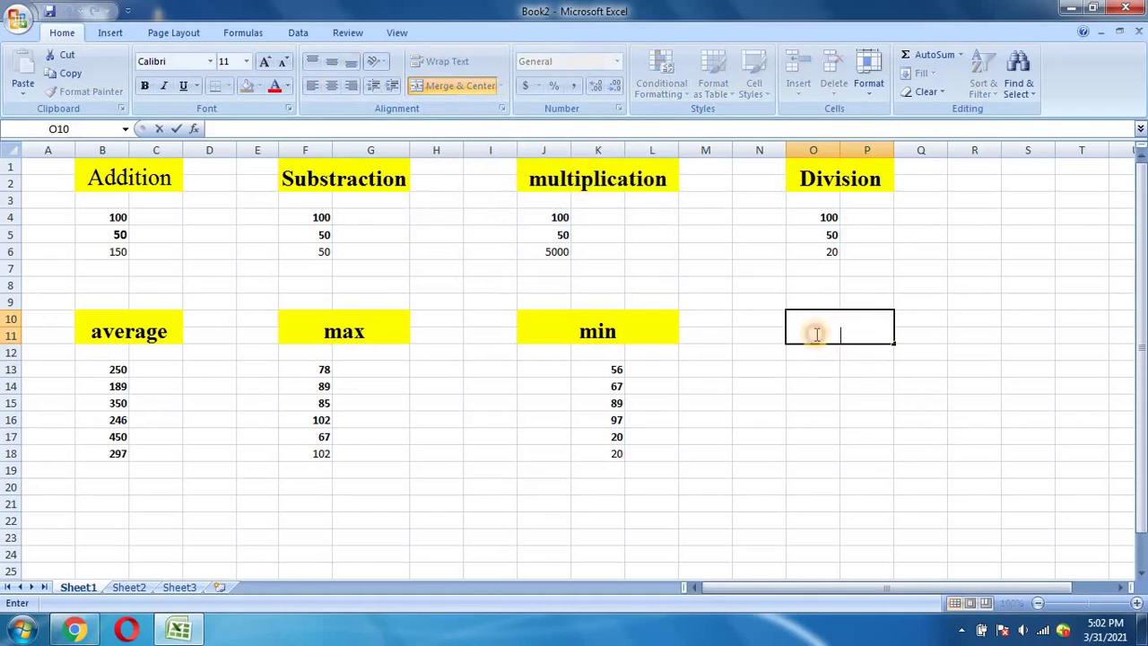
left_click(148, 88)
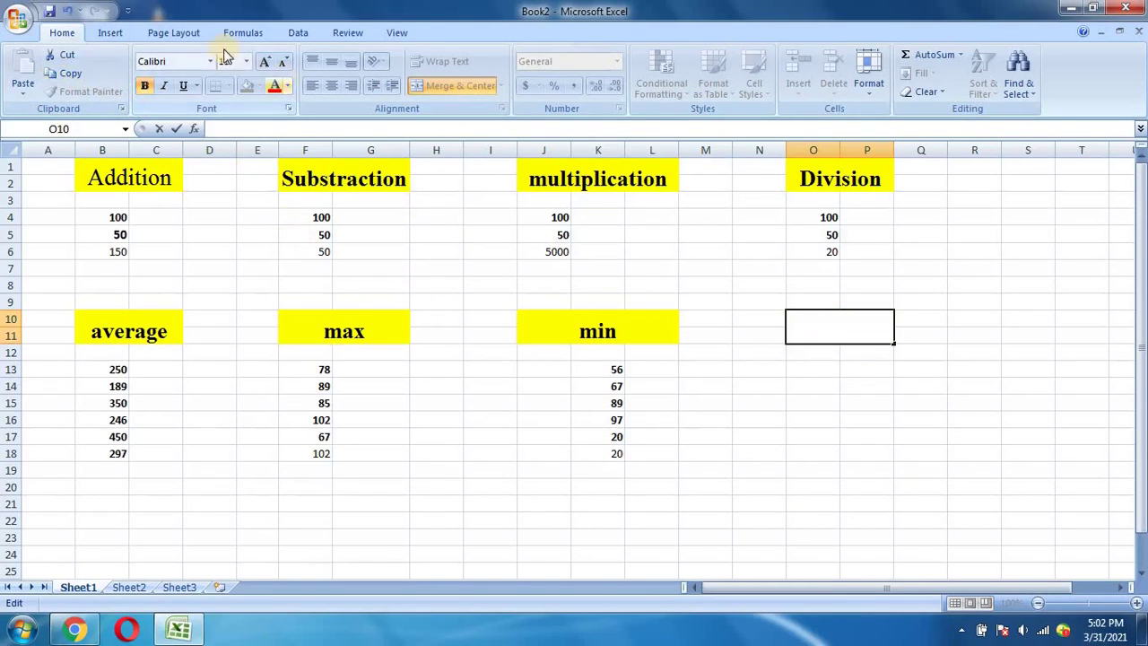
key("Caps_Lock")
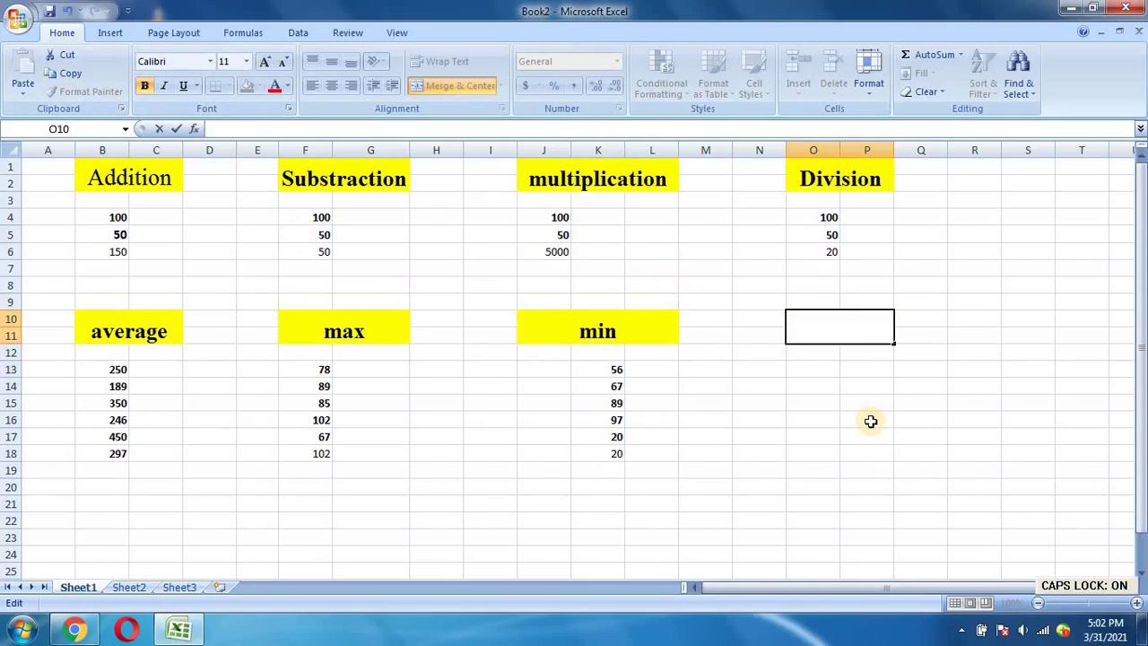
type("Cou")
type("nt")
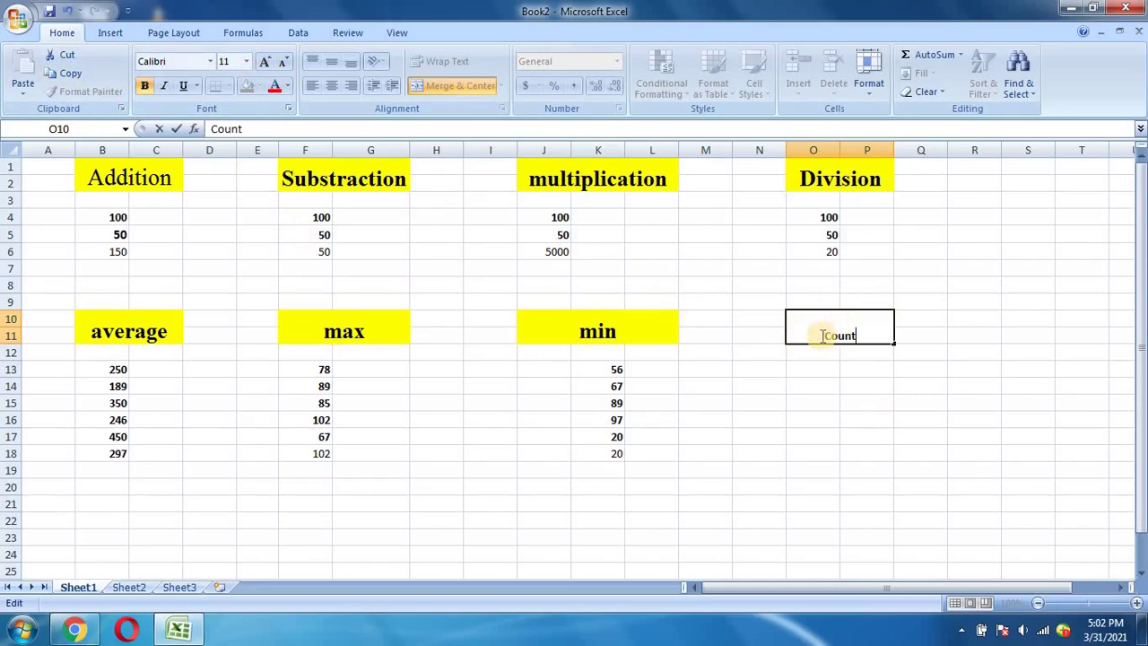
Set the Count heading text to Times New Roman, size 20.
left_click_drag(815, 333, 897, 336)
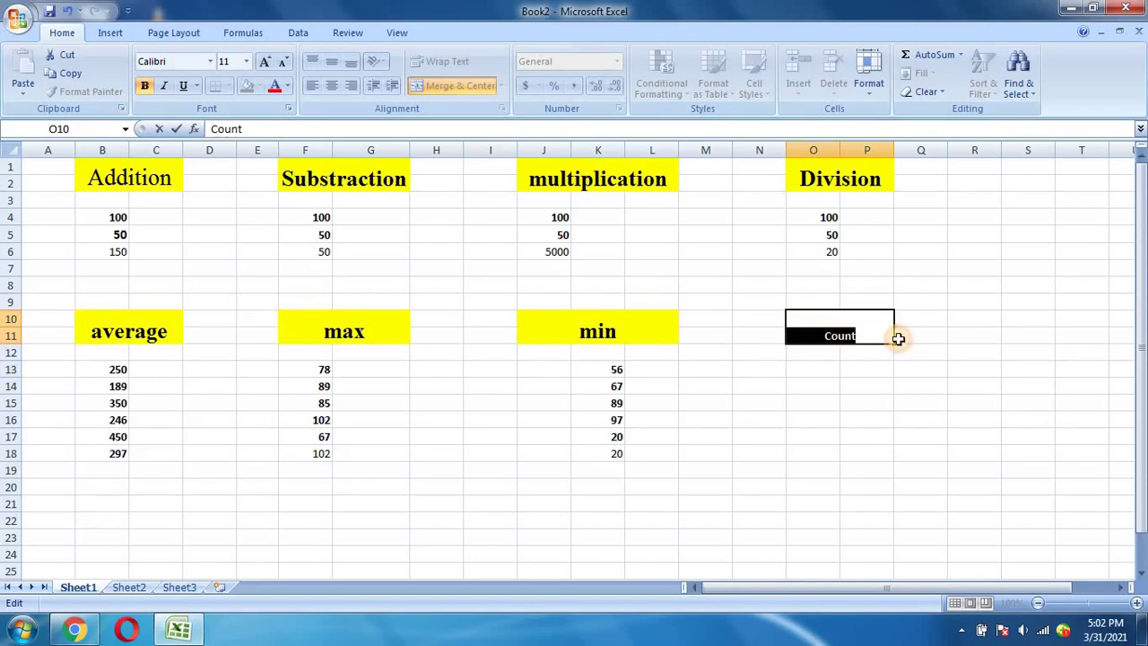
left_click(212, 63)
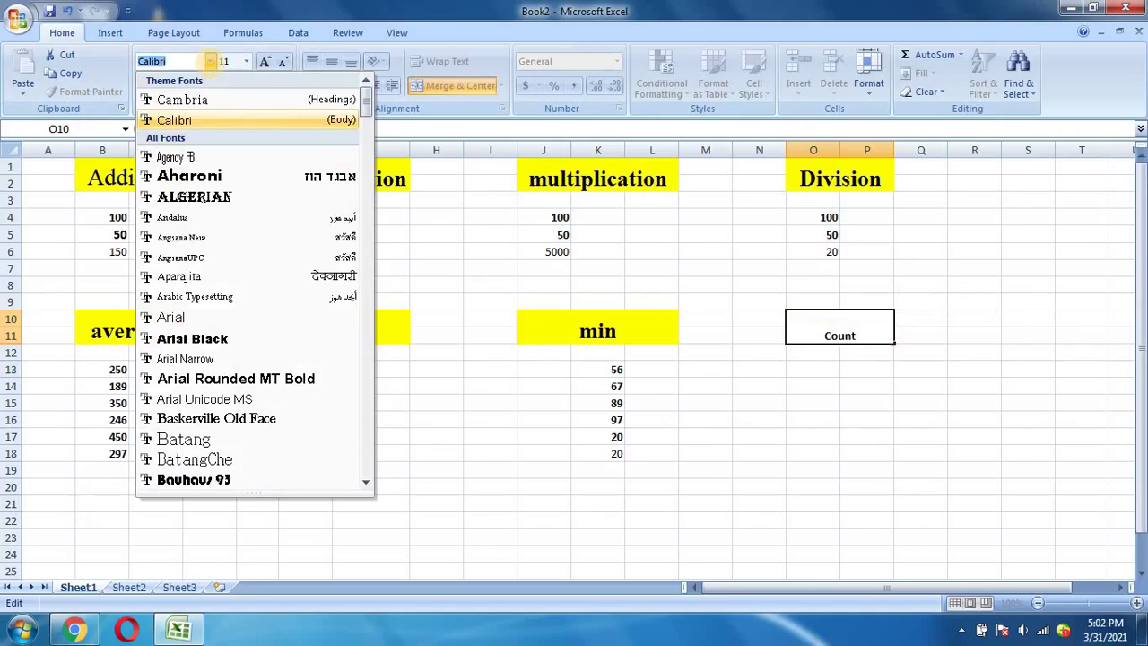
type("times New Rom")
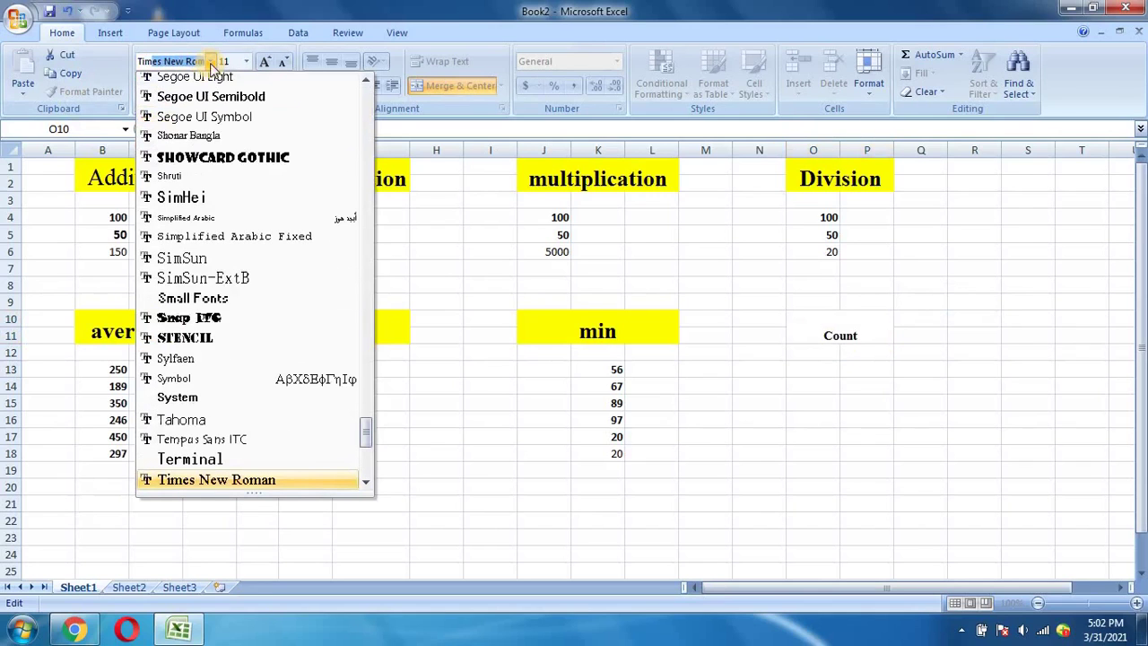
left_click(249, 479)
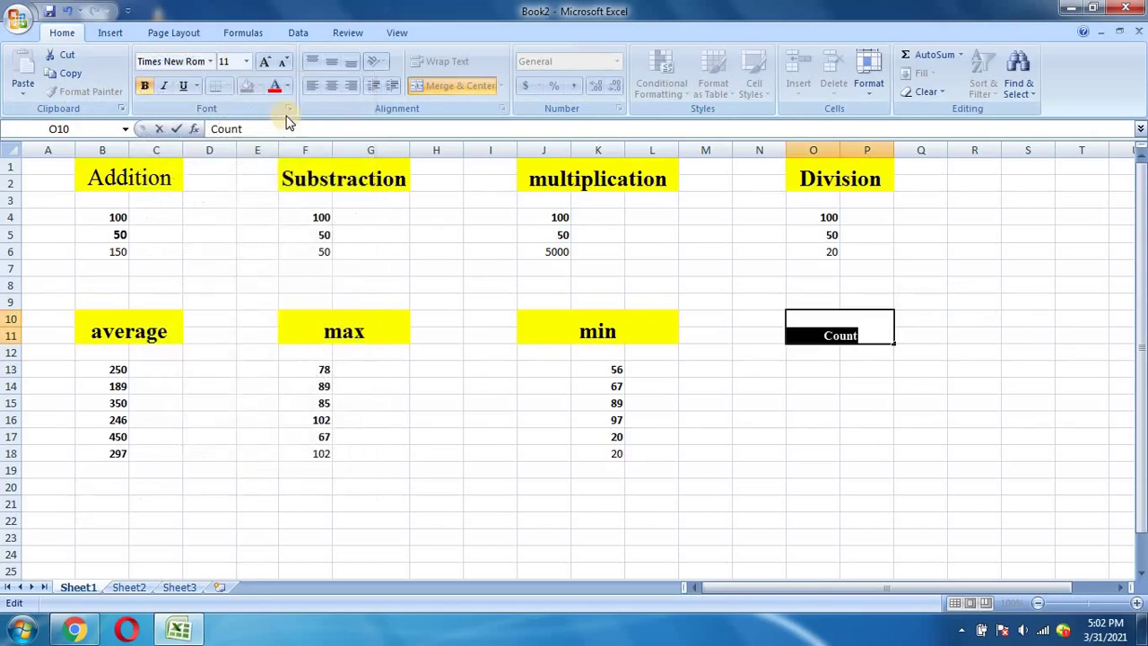
left_click(247, 63)
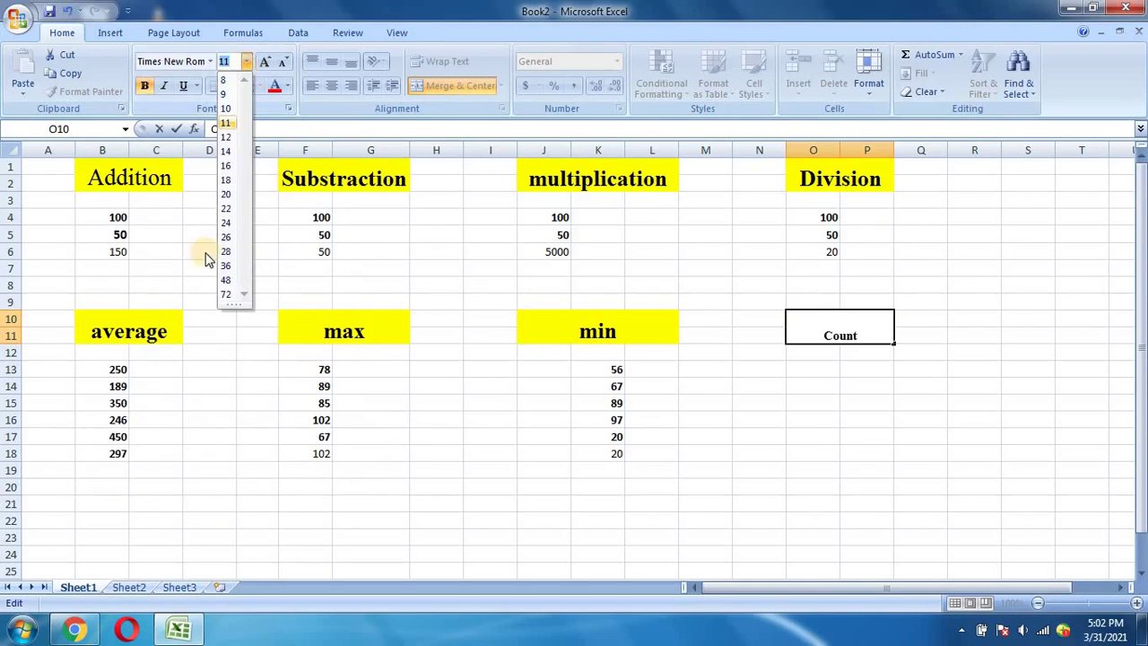
left_click(225, 193)
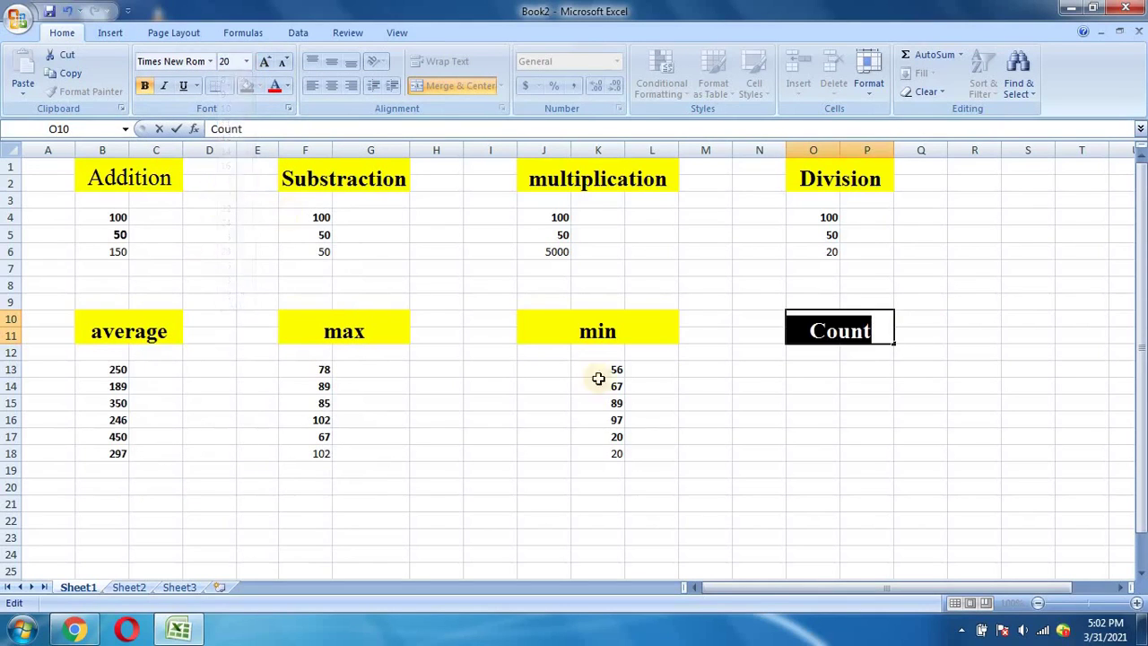
Fill the Count heading cell with yellow.
left_click(857, 442)
left_click(809, 336)
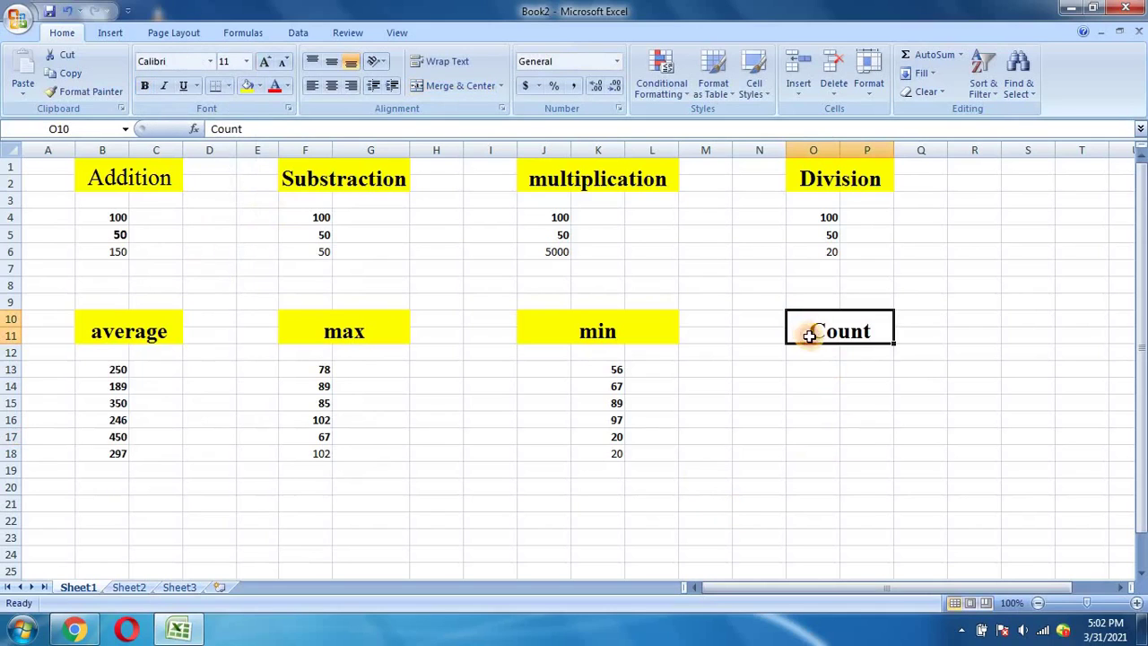
left_click(249, 87)
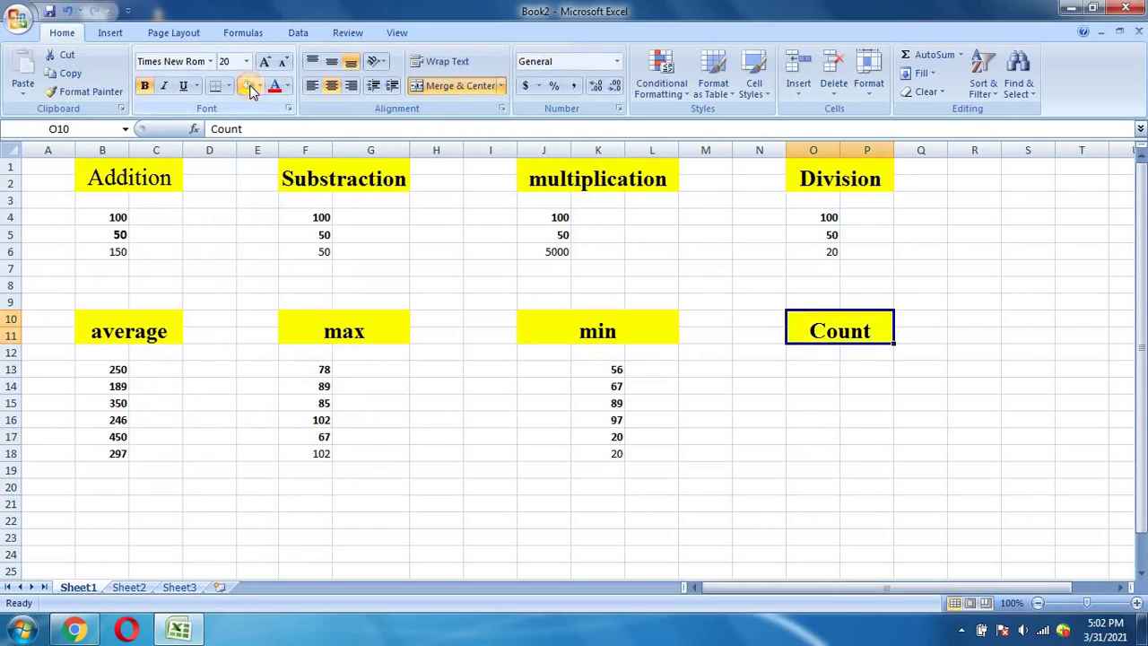
left_click(829, 374)
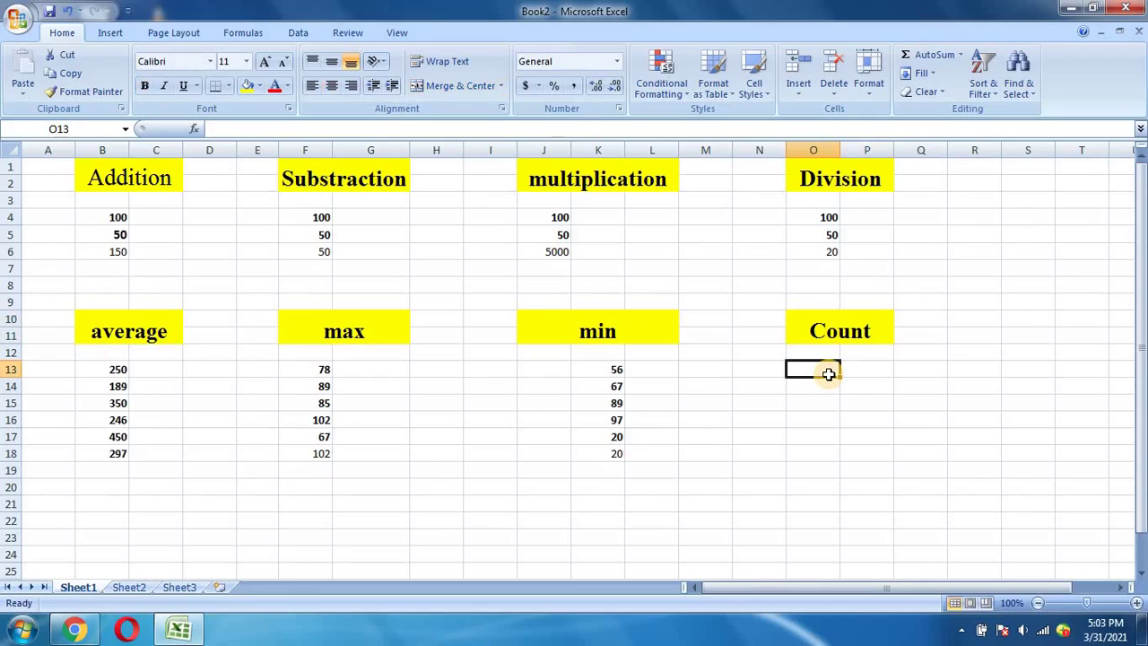
Enter 20, 35, 15, 45 and 55 into cells O13 through O17.
type("20")
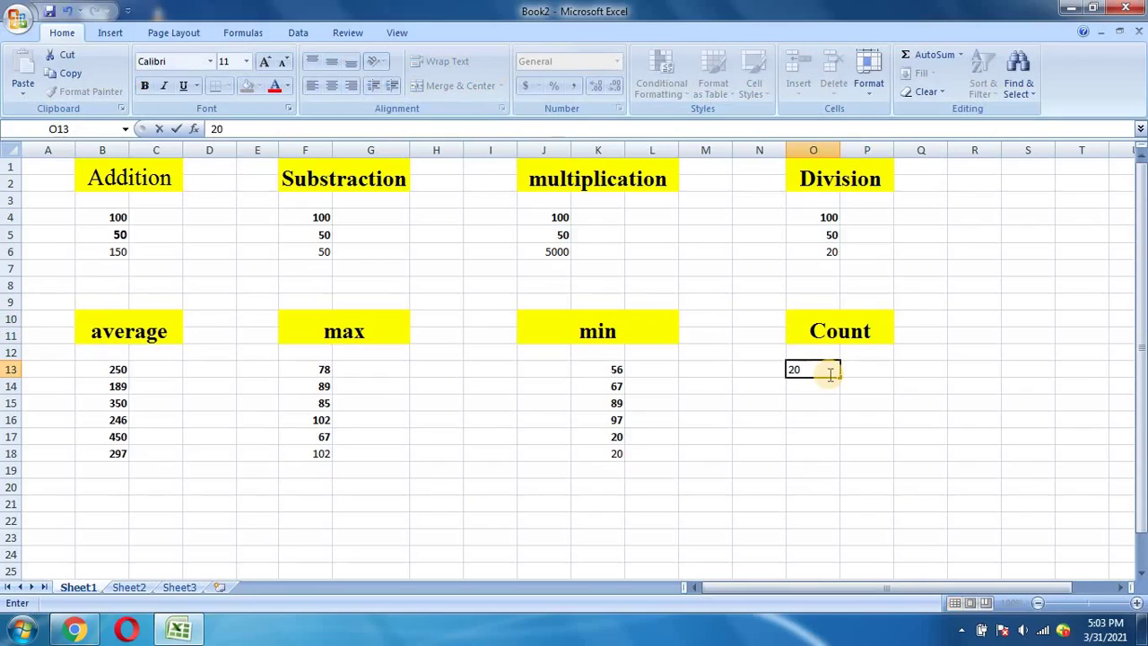
type("35")
key("BackSpace")
key("BackSpace")
left_click(821, 389)
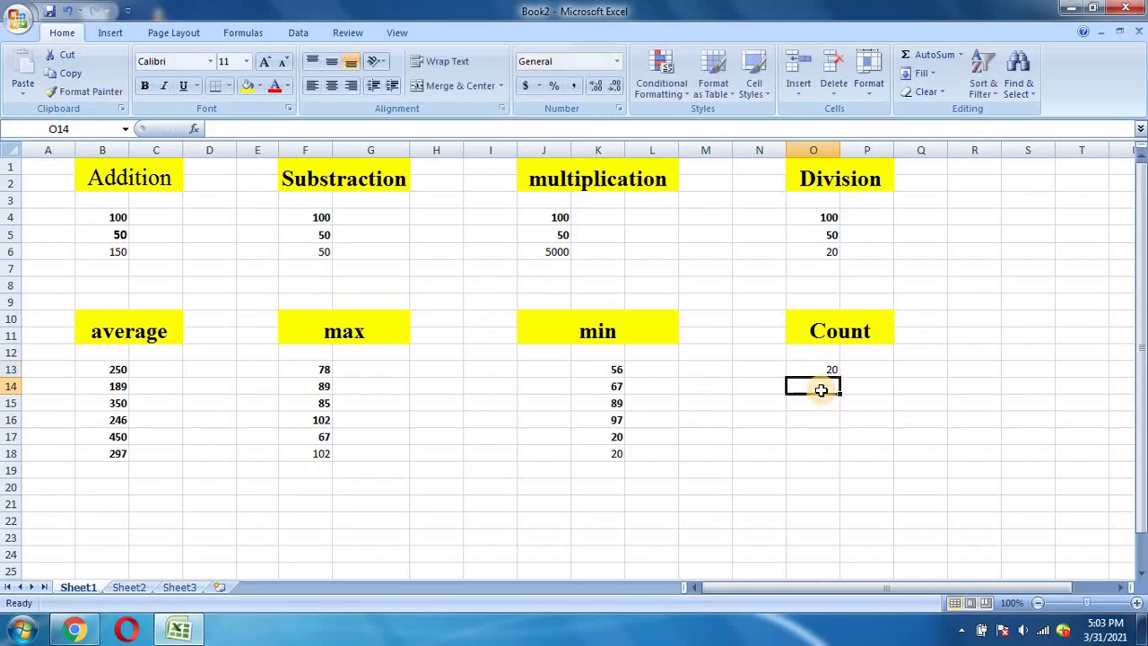
type("35")
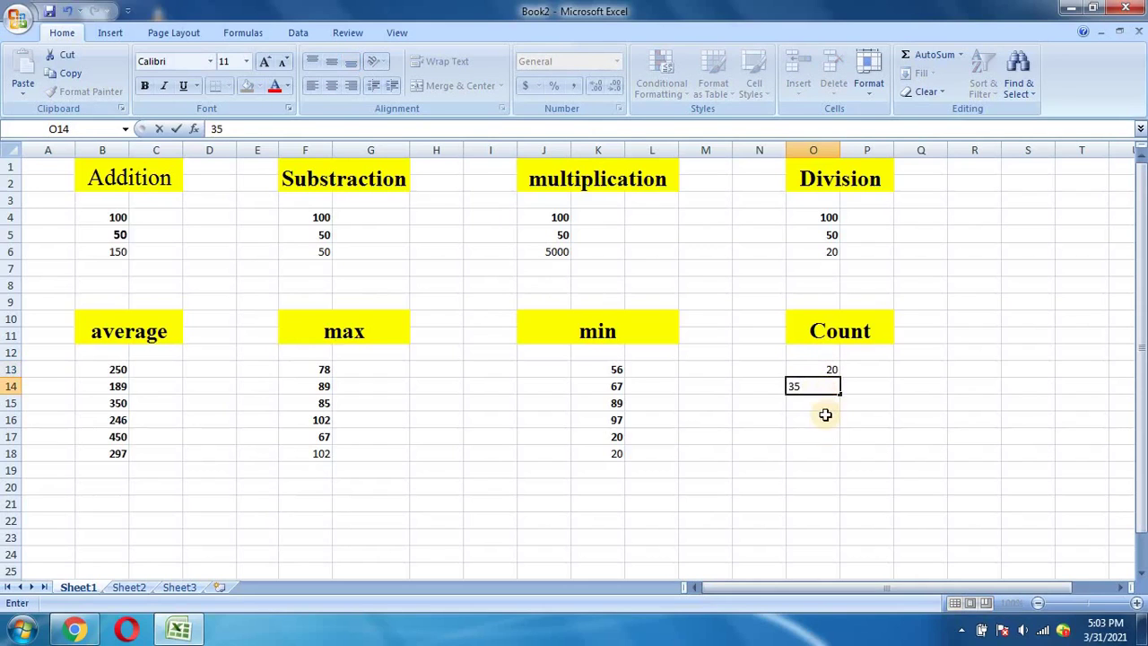
left_click(826, 406)
type("15")
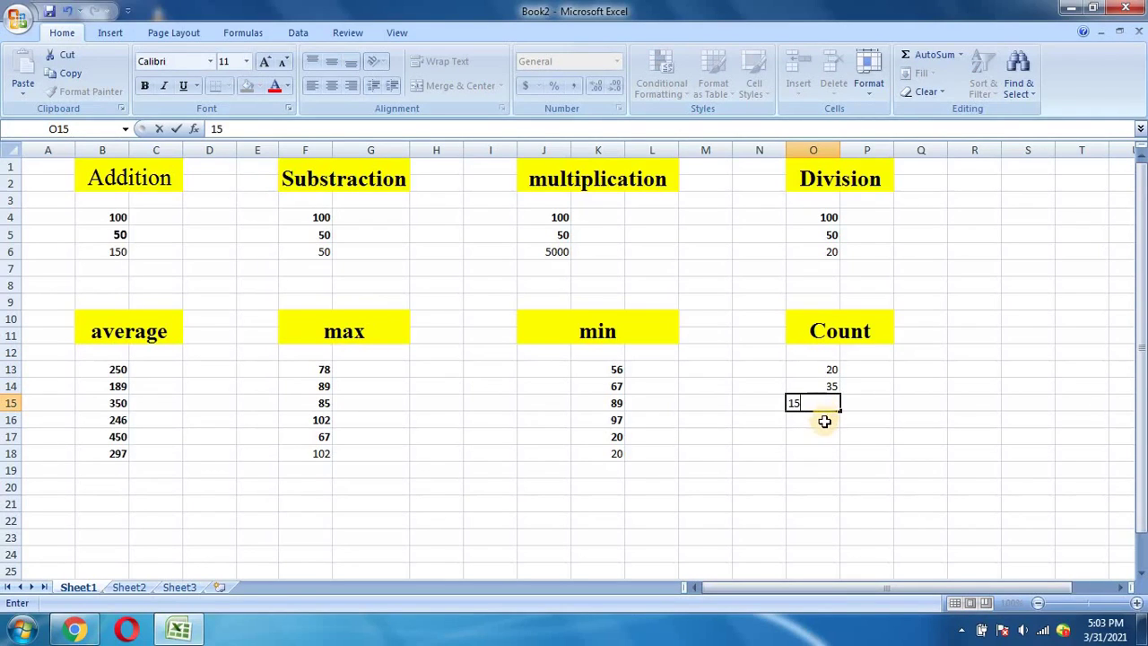
left_click(825, 421)
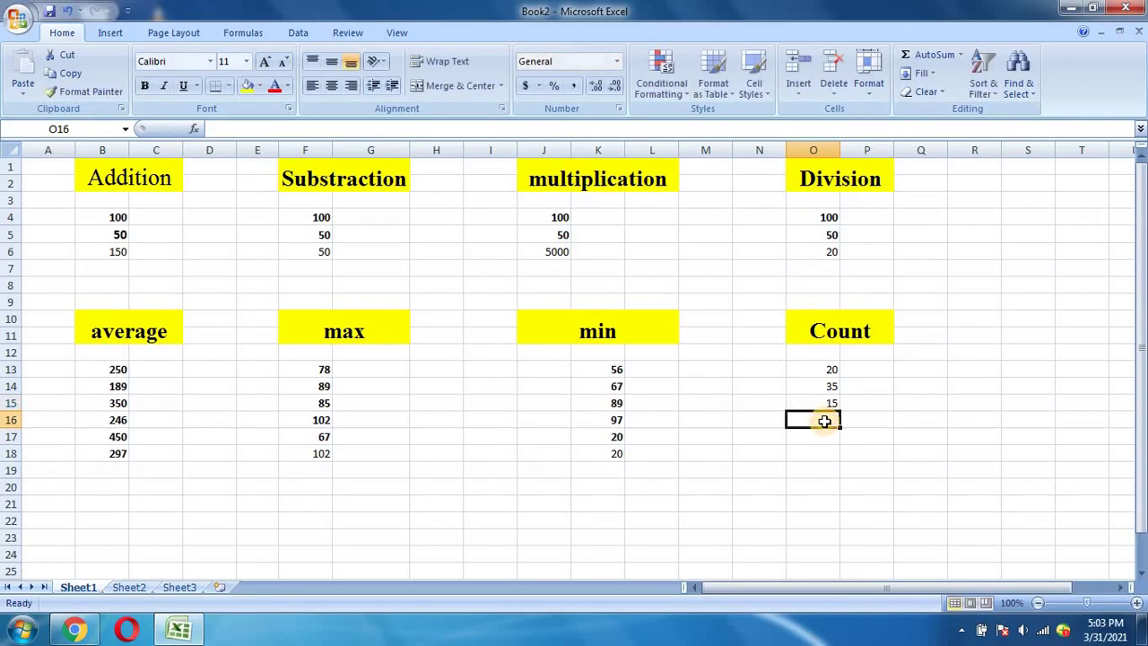
type("45")
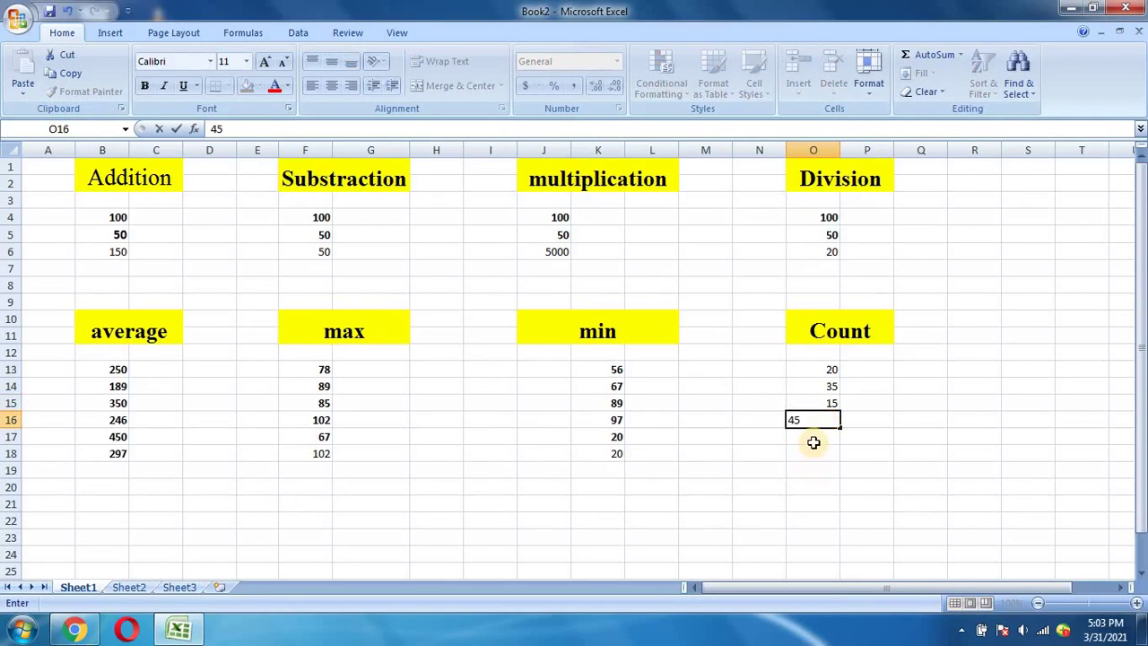
left_click(814, 441)
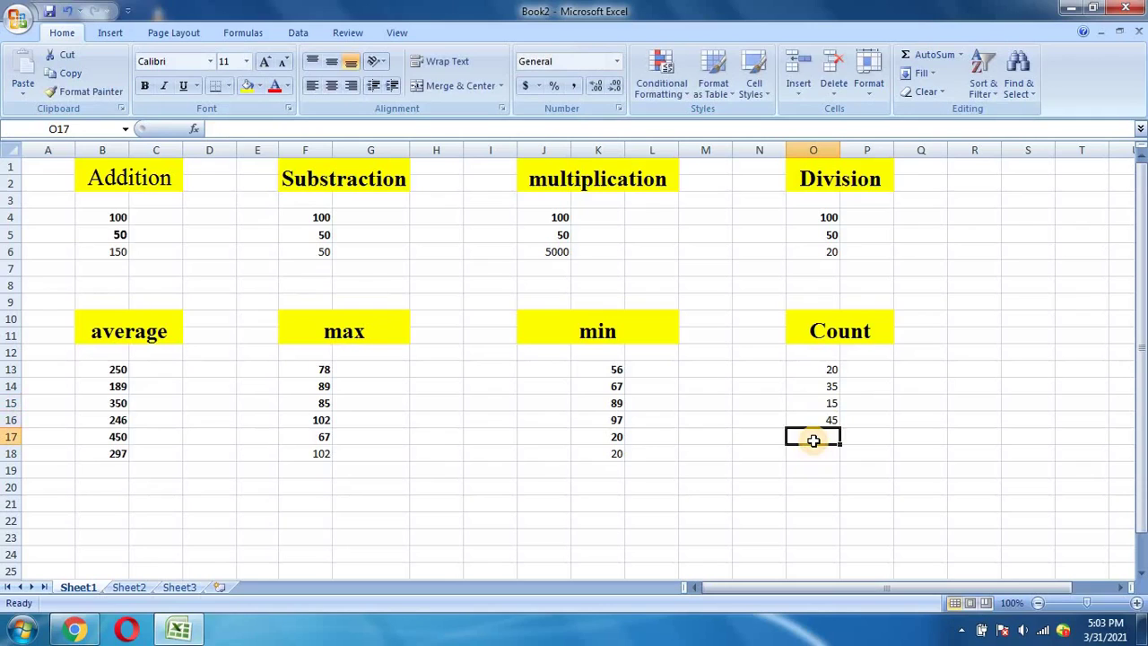
type("55")
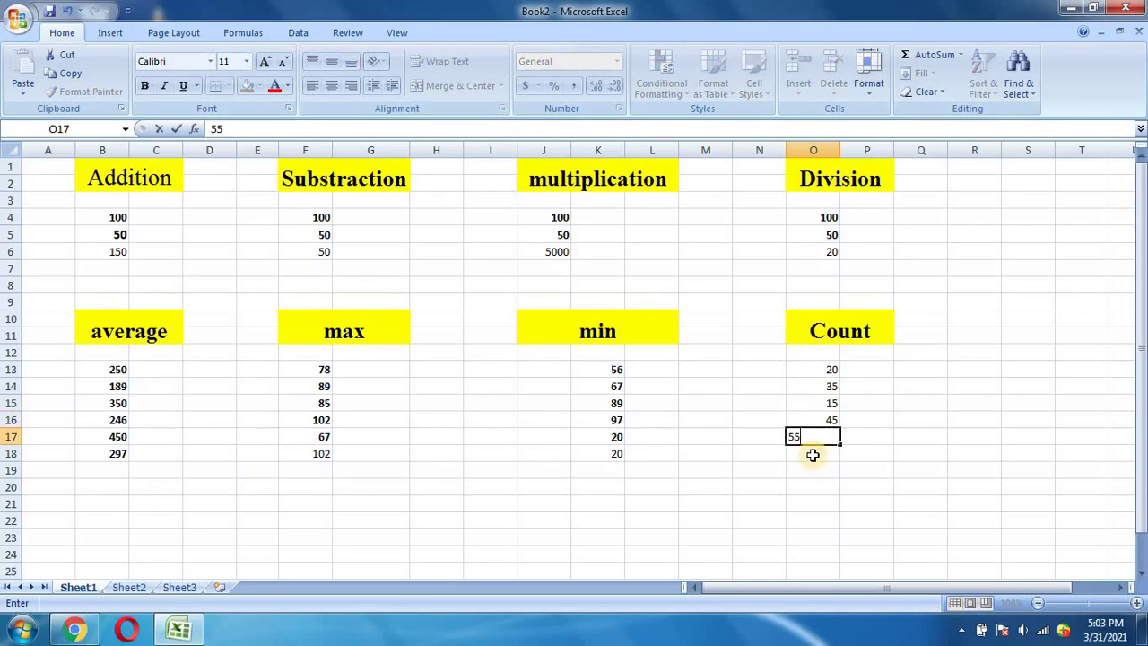
left_click(813, 454)
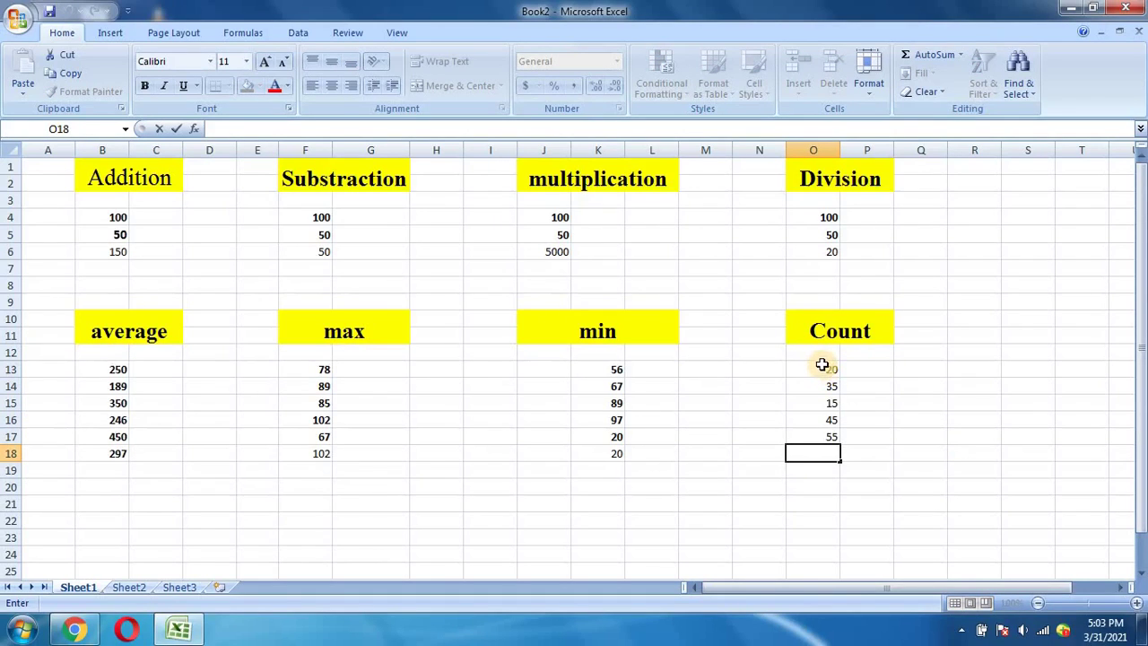
Insert the AutoSum Count Numbers of O13:O17 into O18, giving 5.
left_click_drag(822, 366, 831, 437)
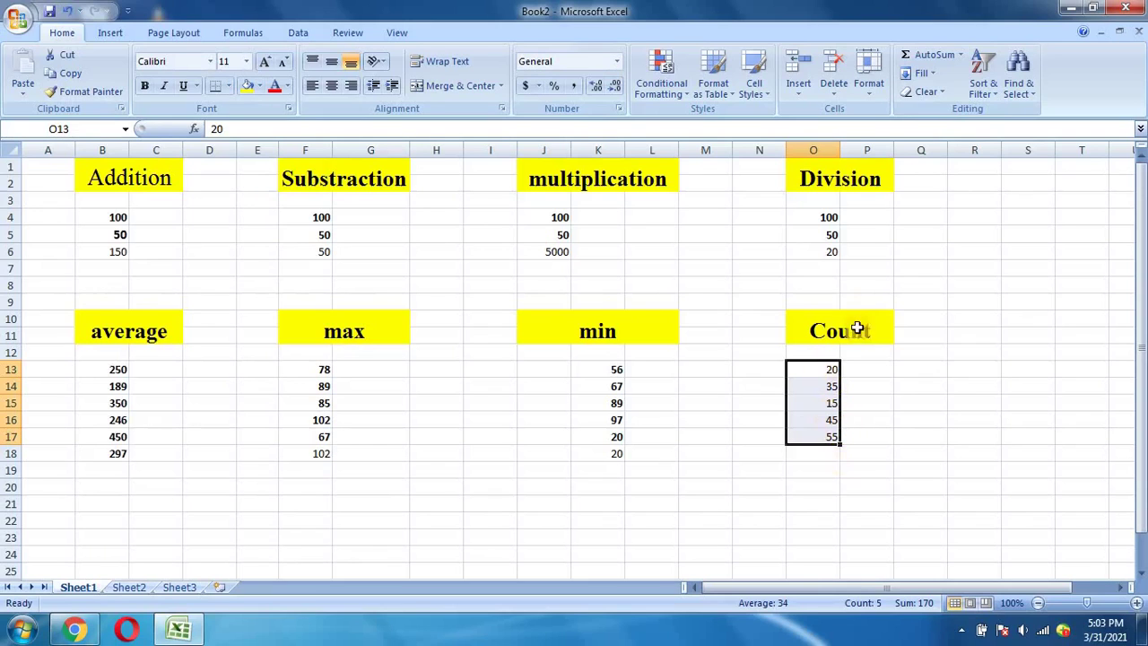
left_click(963, 55)
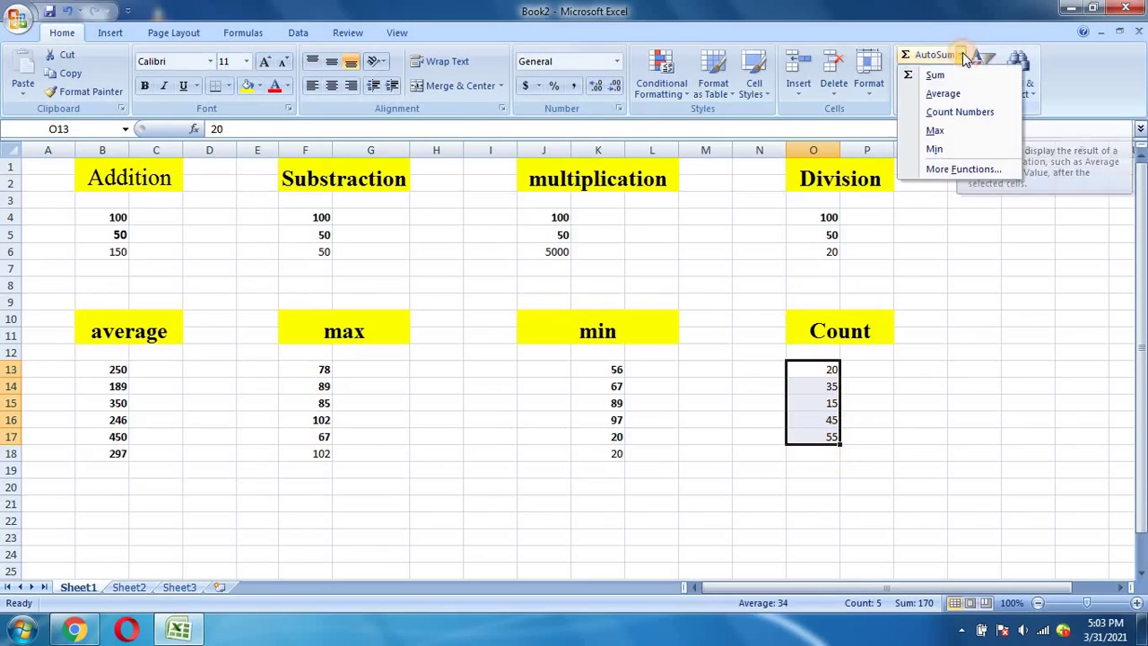
left_click(949, 118)
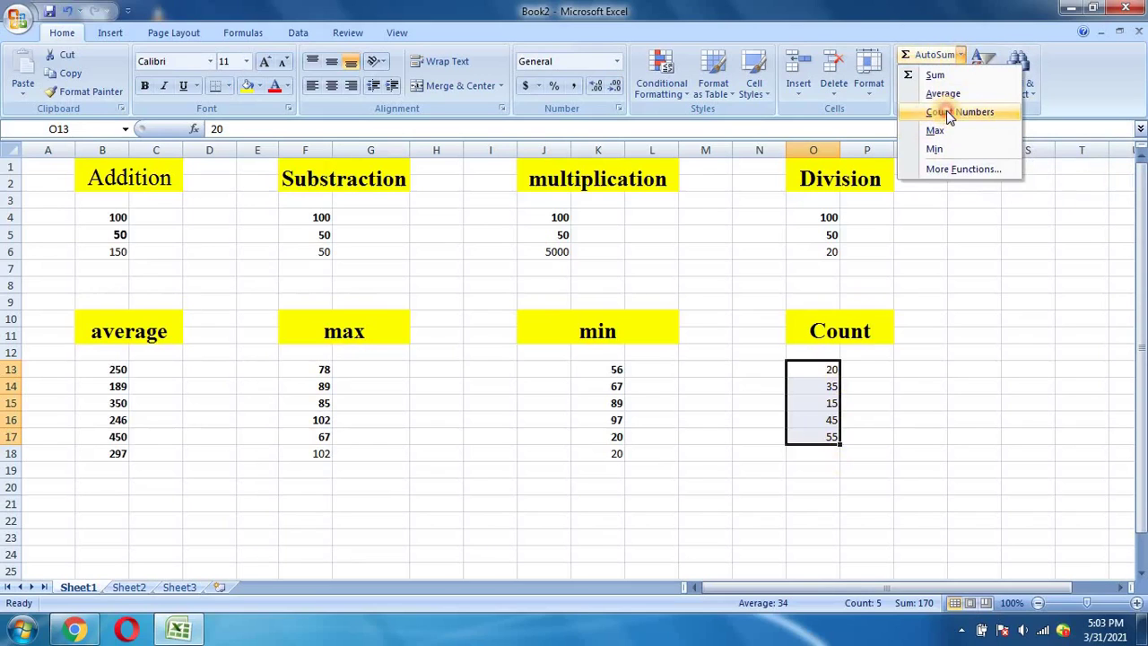
left_click(920, 422)
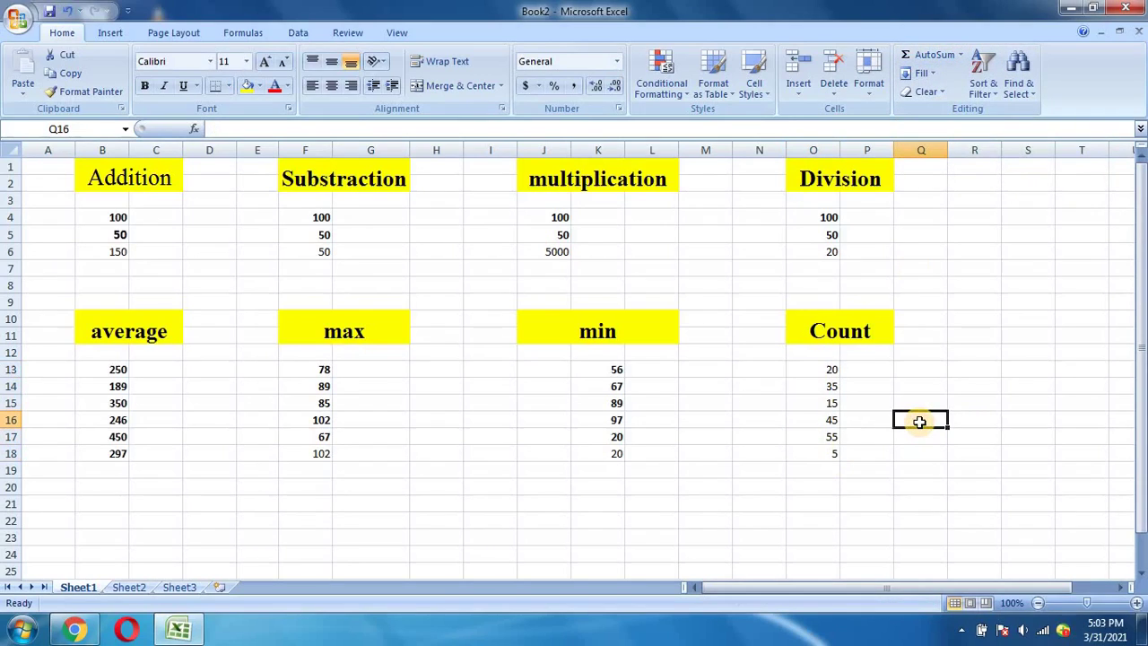